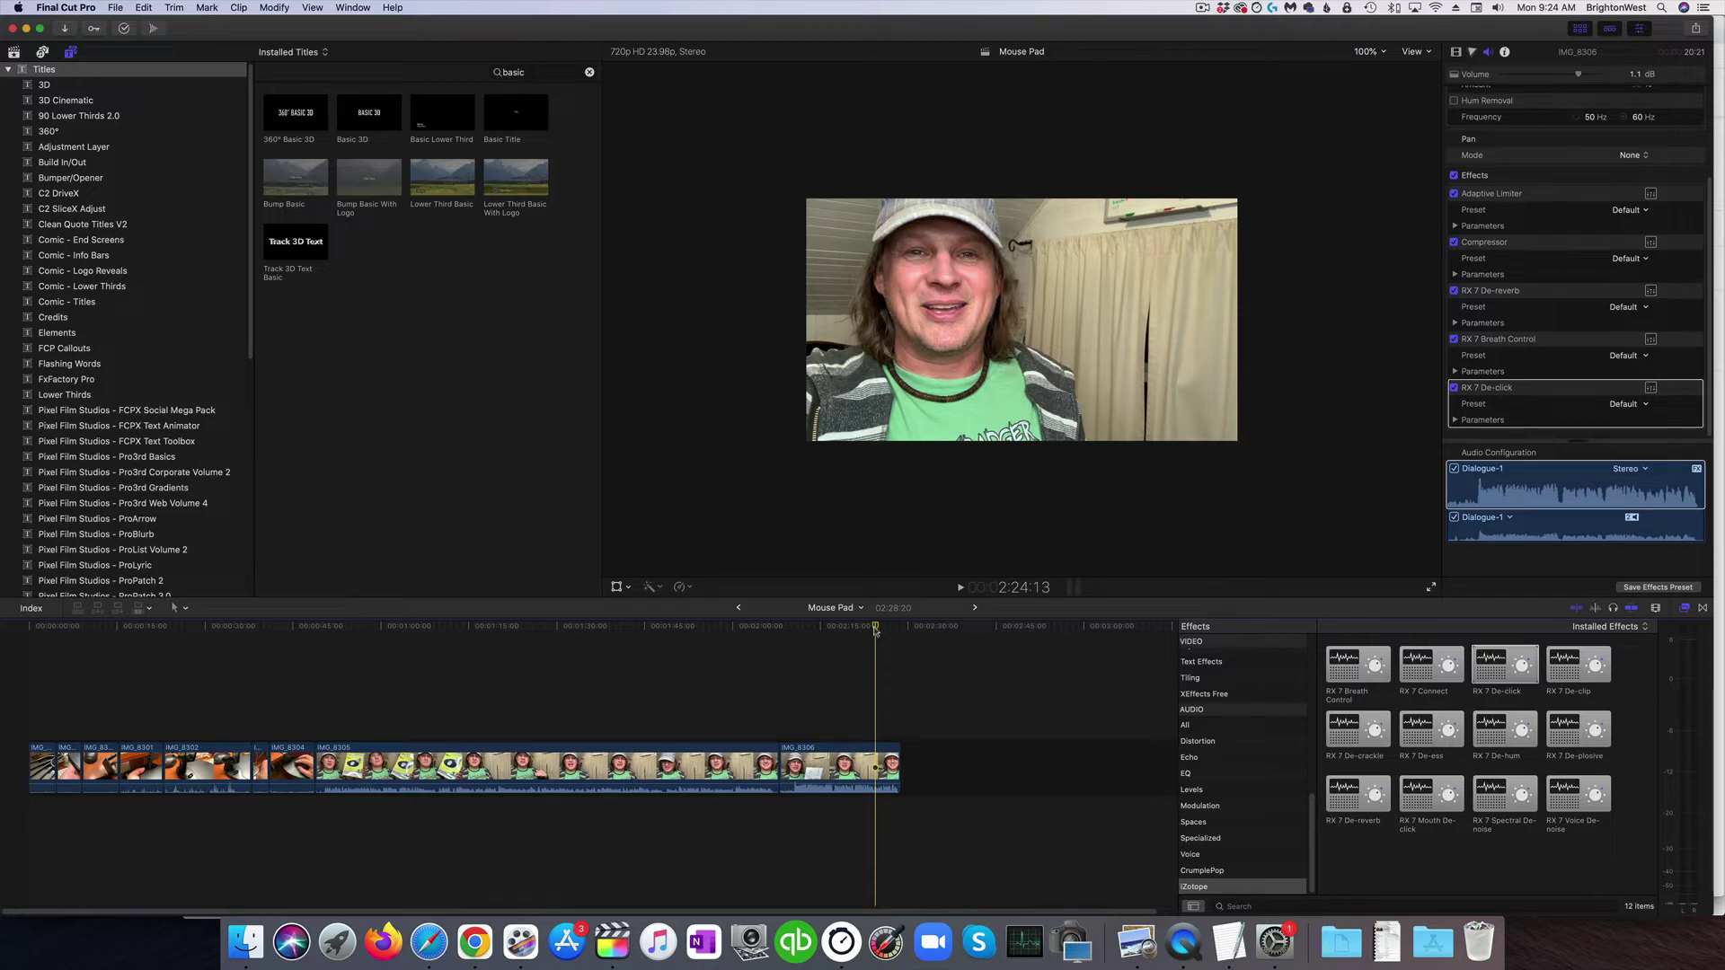
Preview the end of the last clip, then switch off RX 7 De-click, Breath Control and De-reverb
key(space)
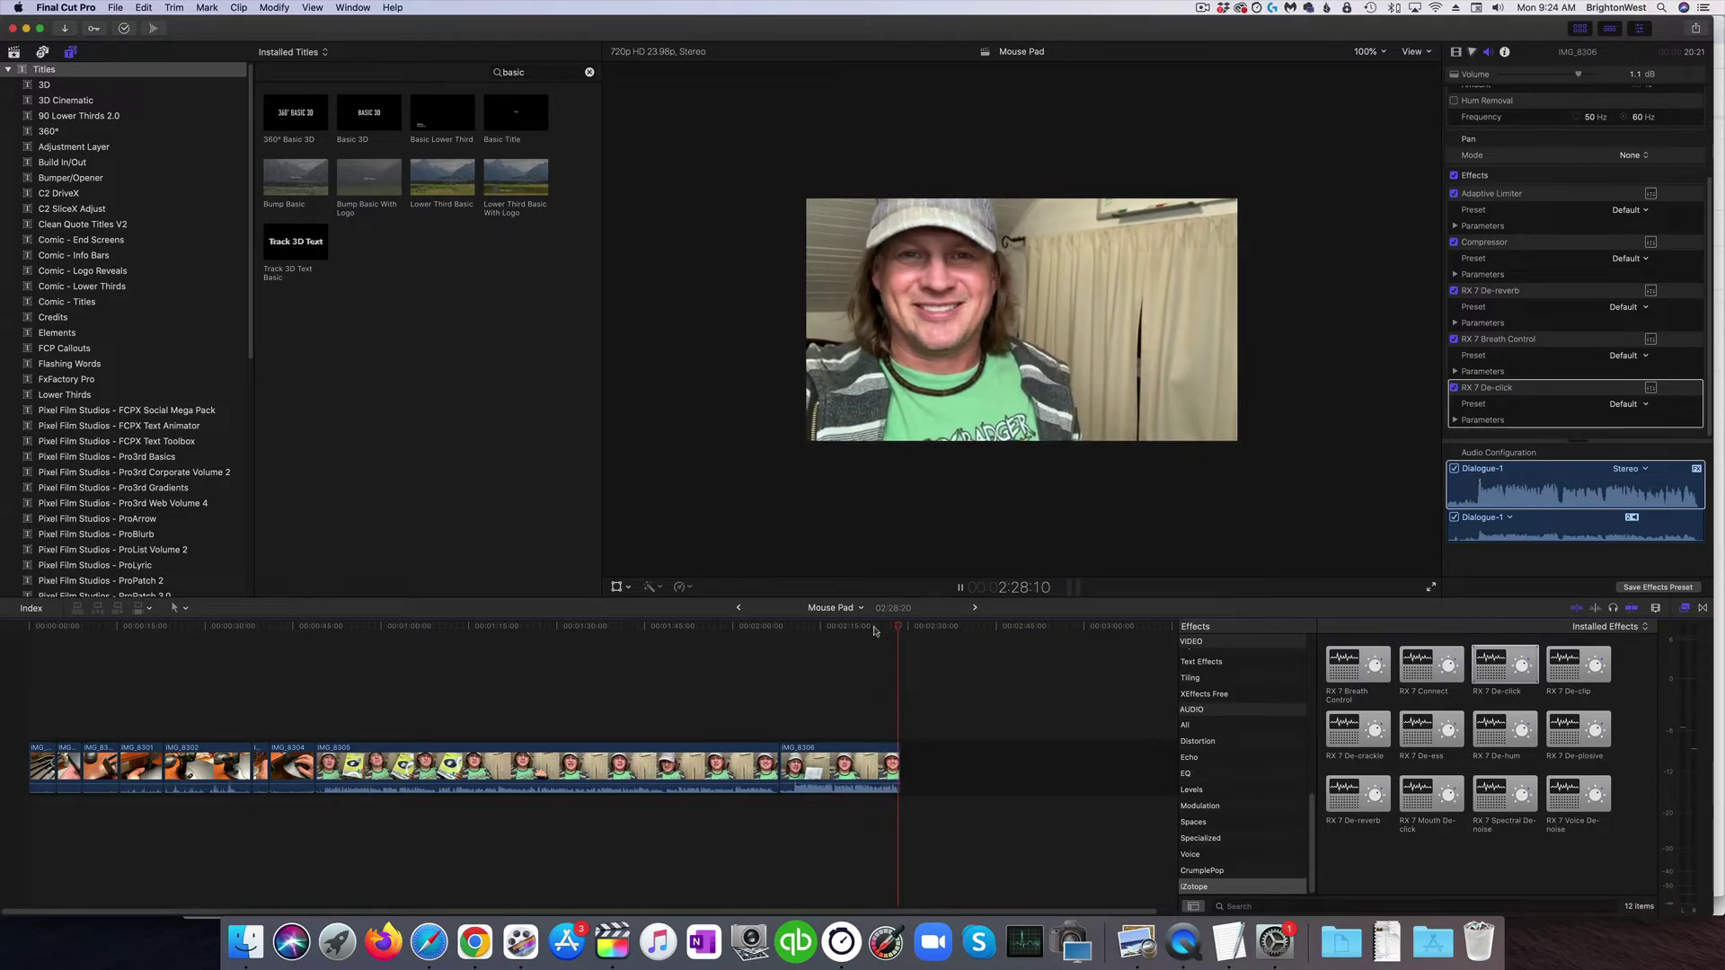
key(space)
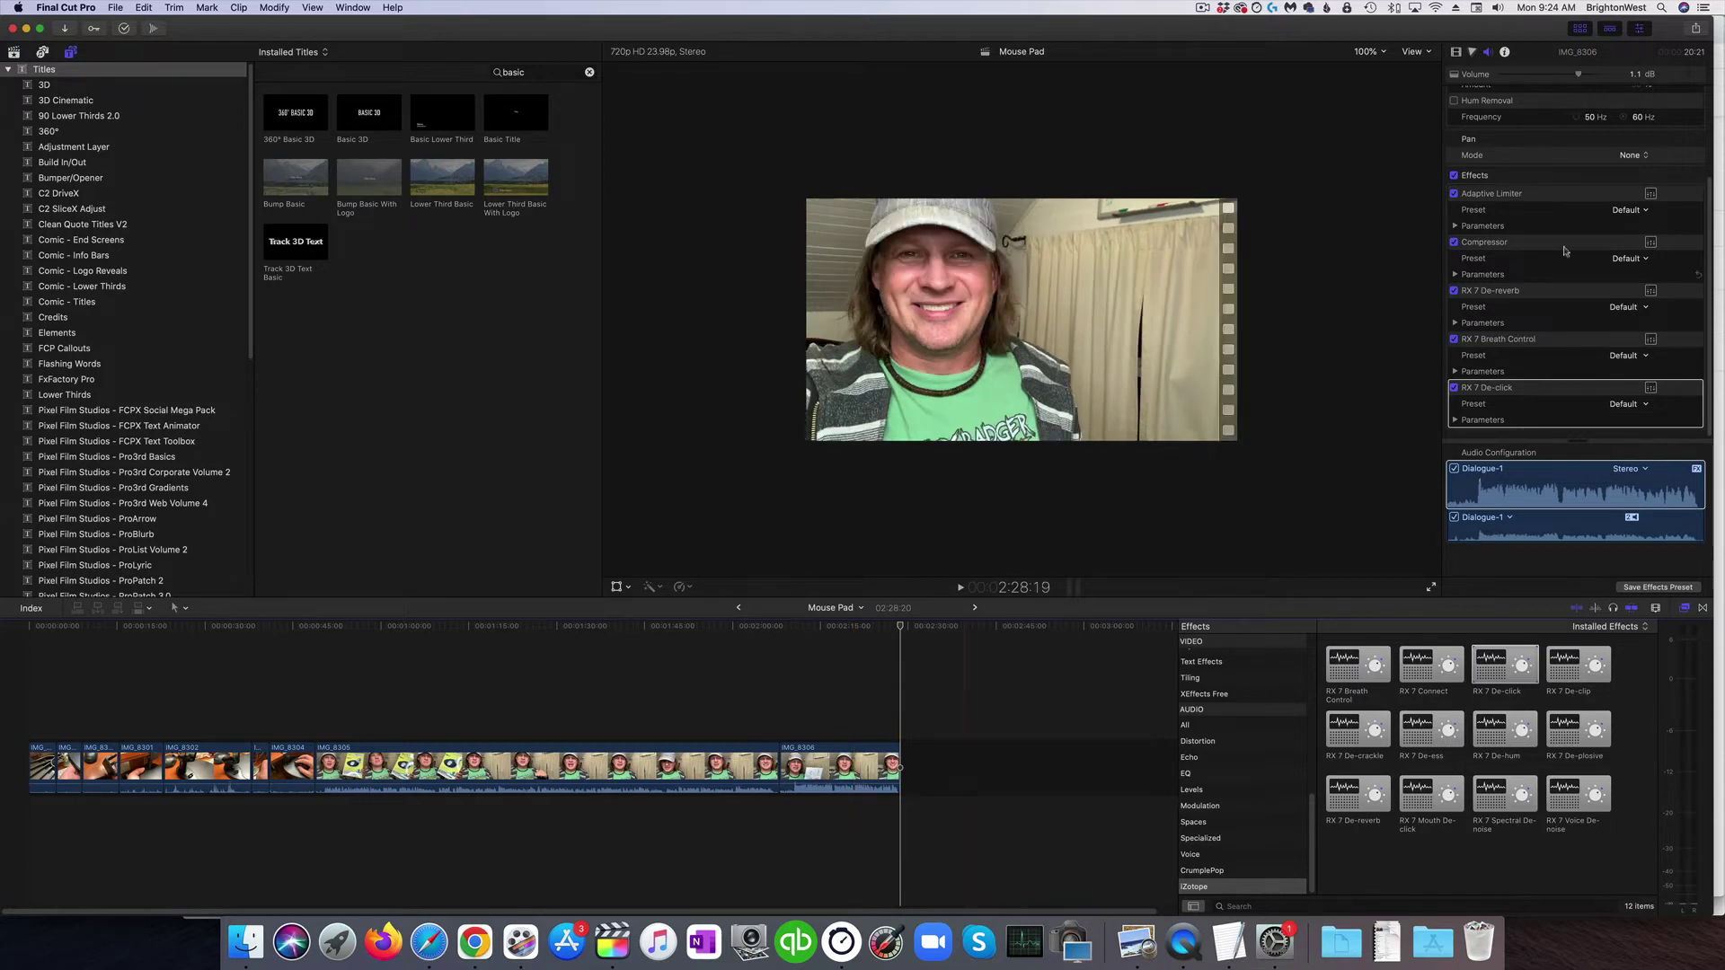
click(1454, 387)
click(1454, 338)
click(1454, 290)
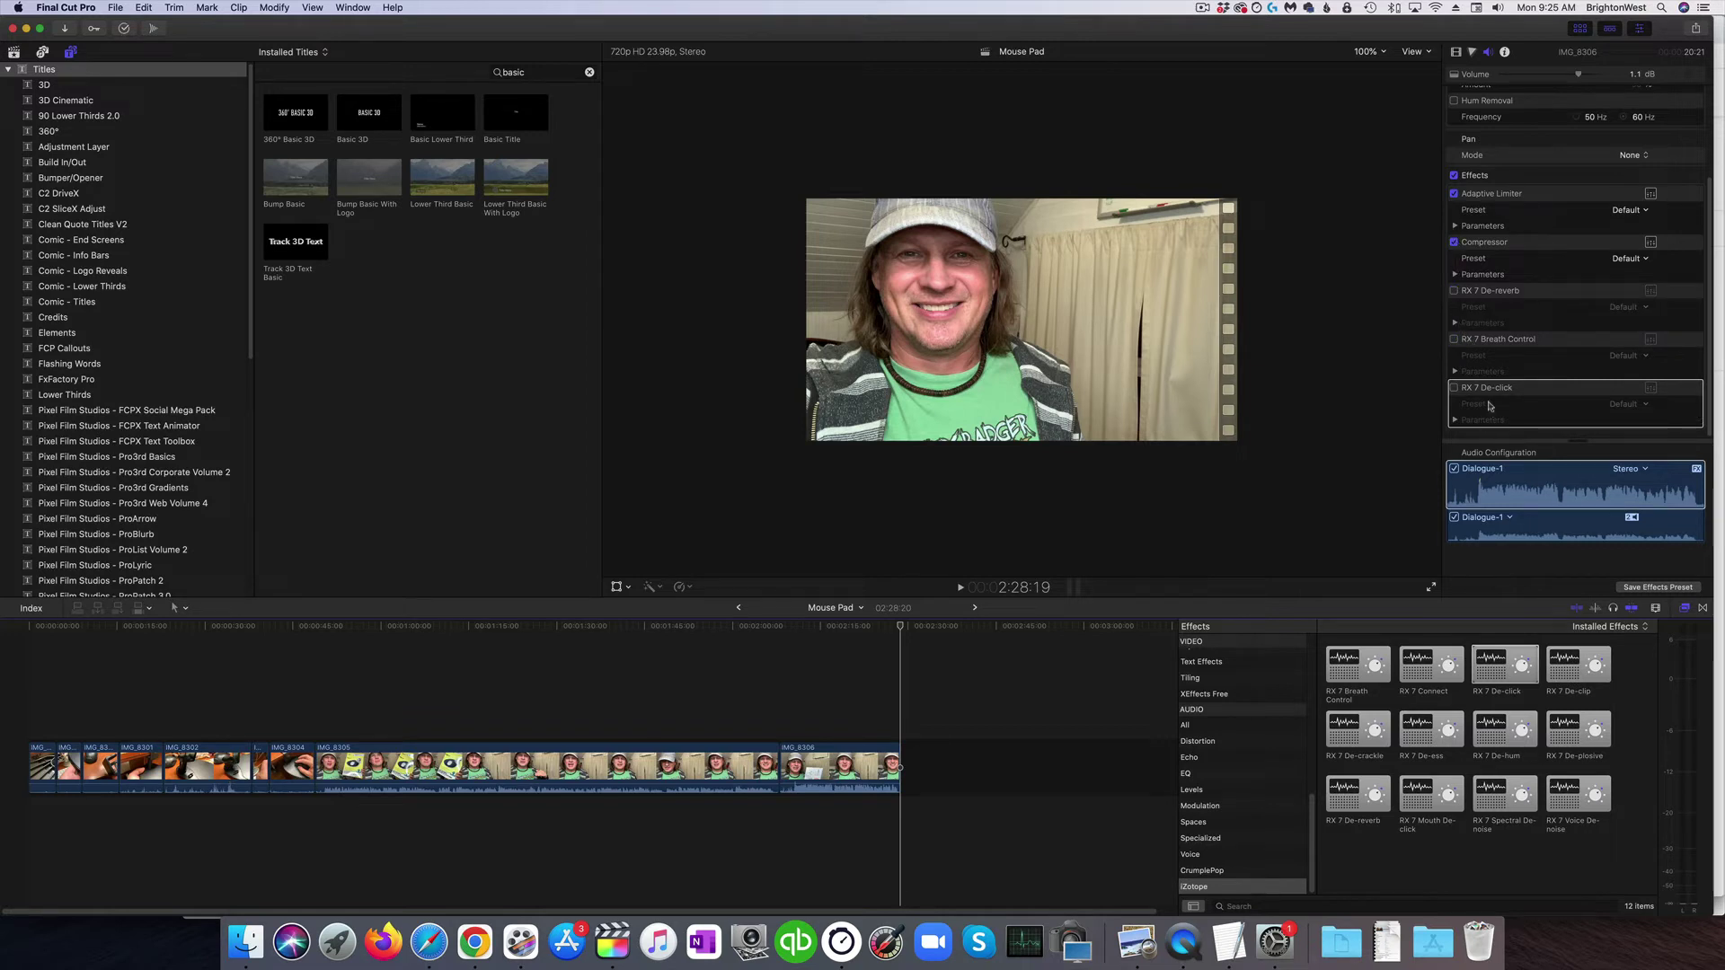
click(887, 631)
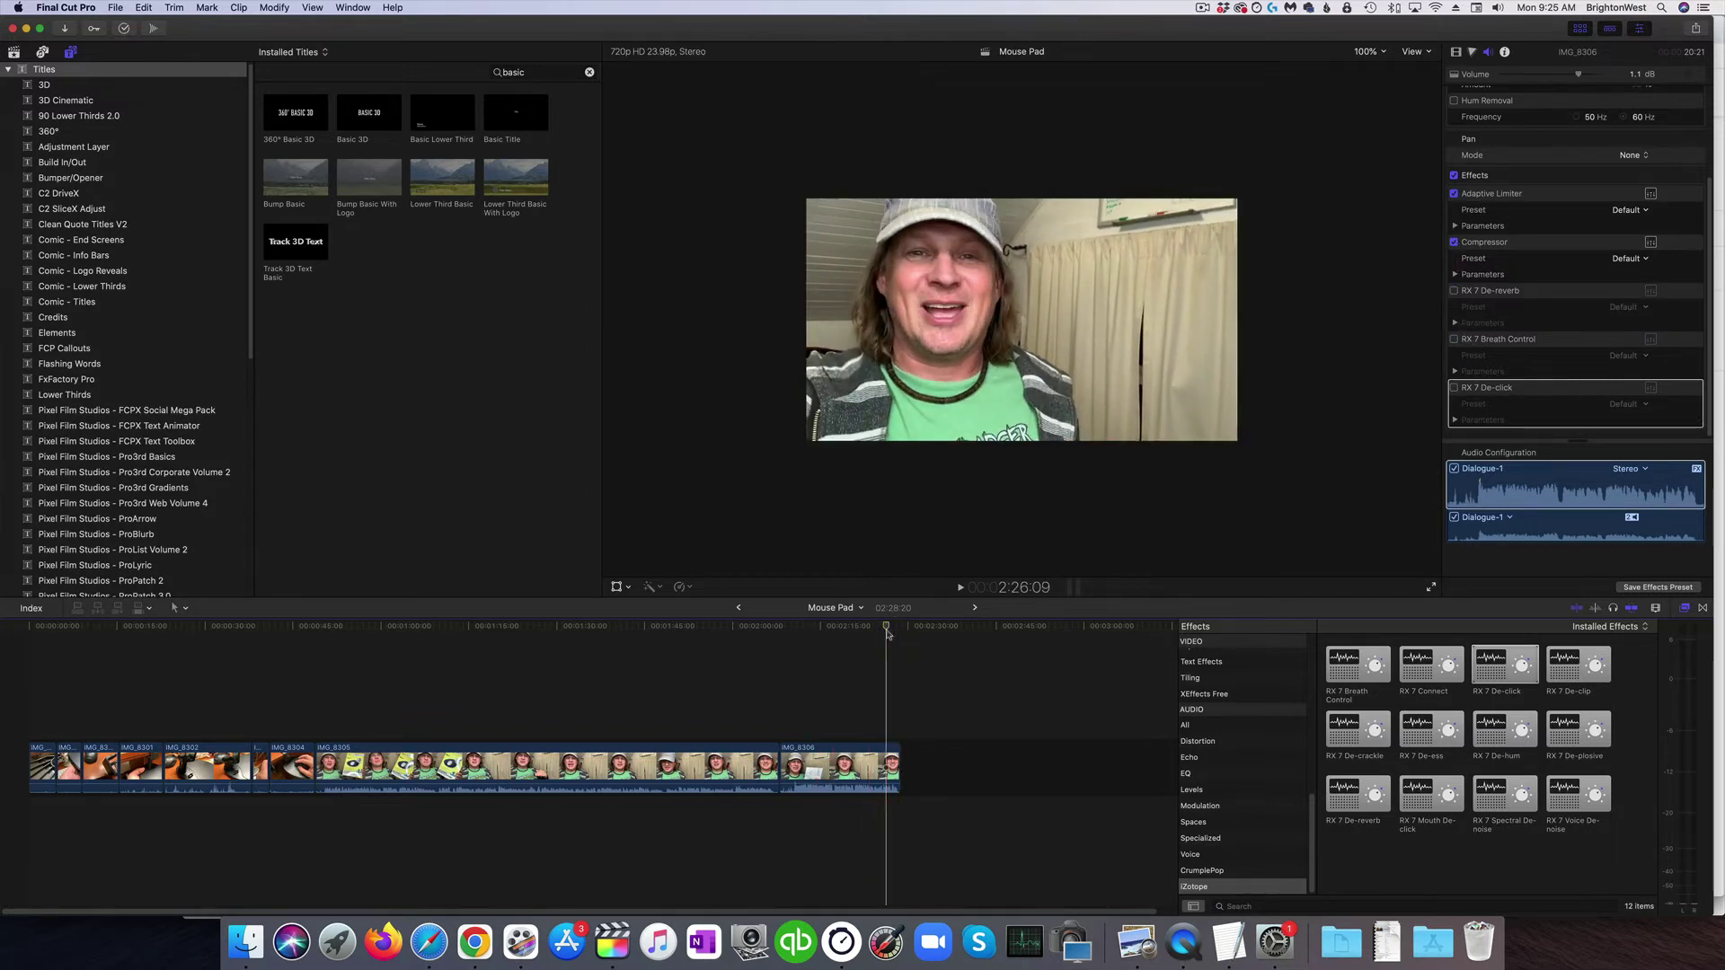
key(space)
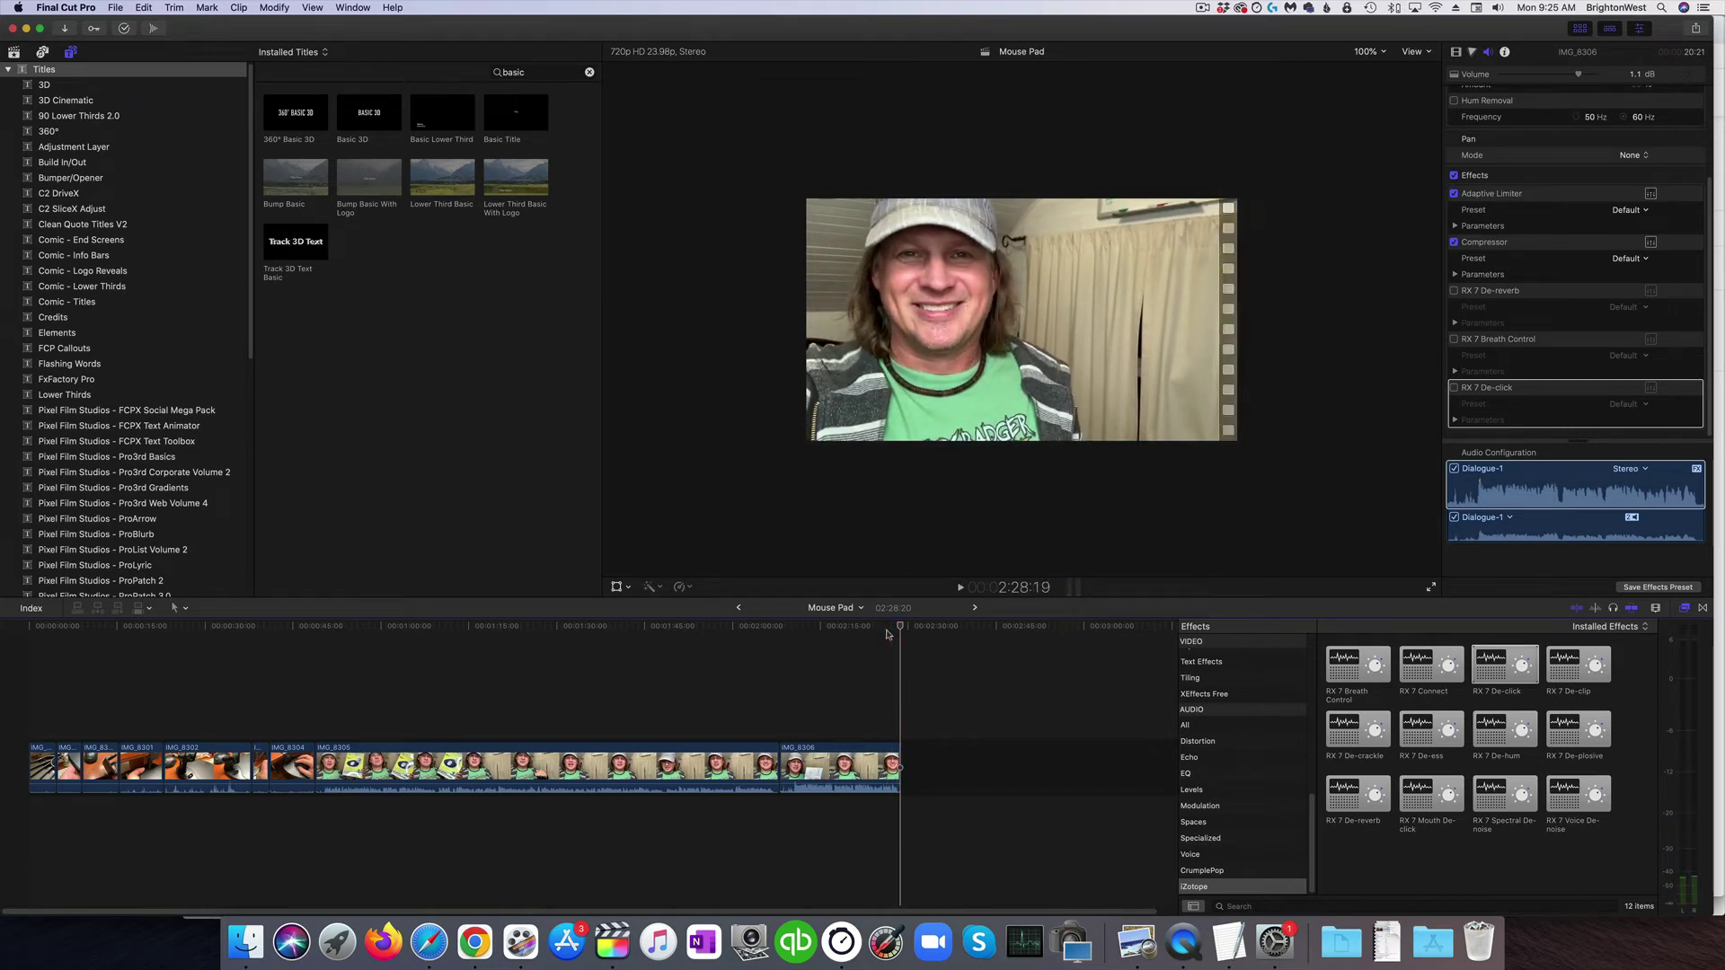
click(891, 631)
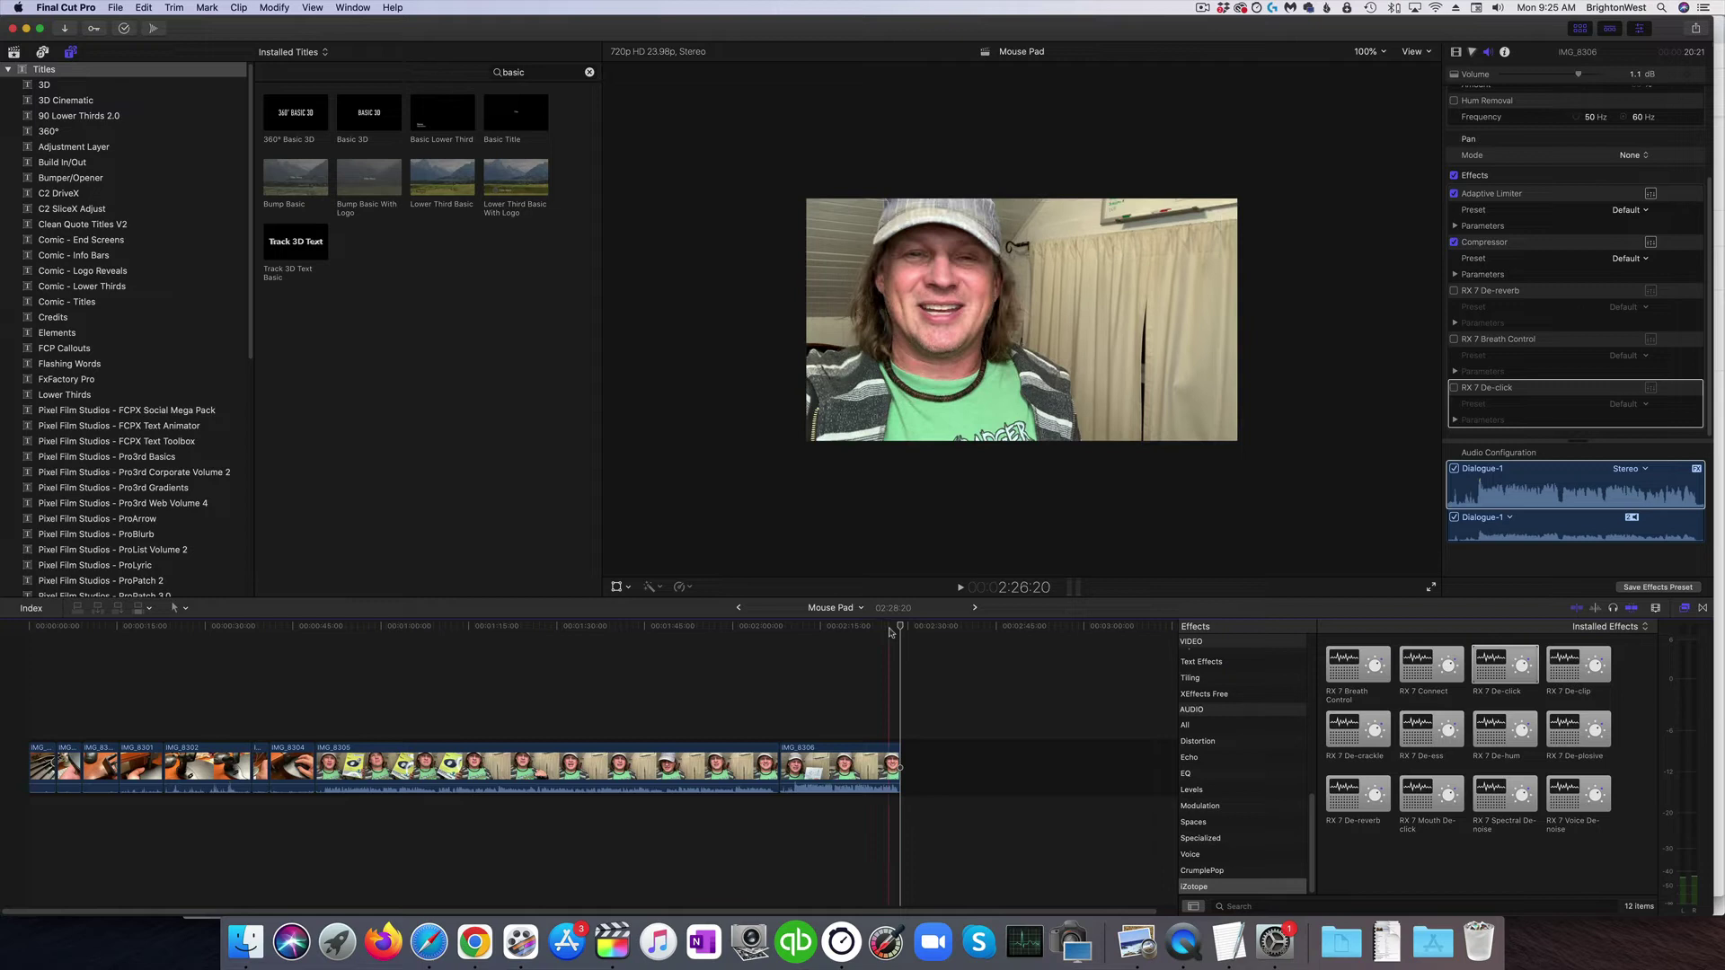